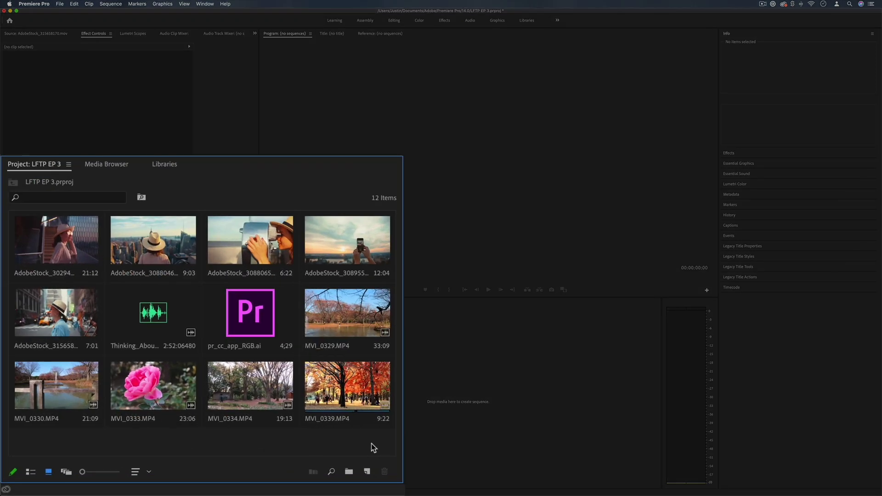
Step: Select and deselect all twelve clips, then pick the skyline and binoculars clips
{"action": "left_click_drag", "start_coordinate": [188, 463], "coordinate": [5, 330]}
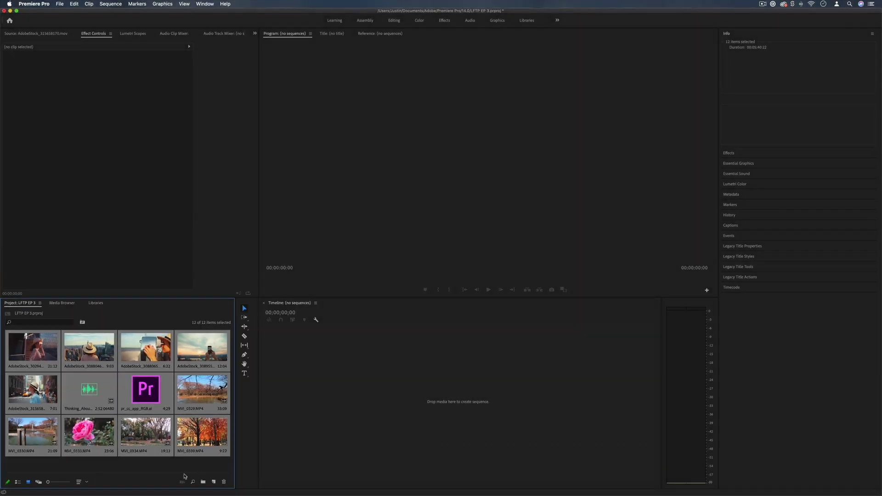
{"action": "left_click", "coordinate": [191, 472]}
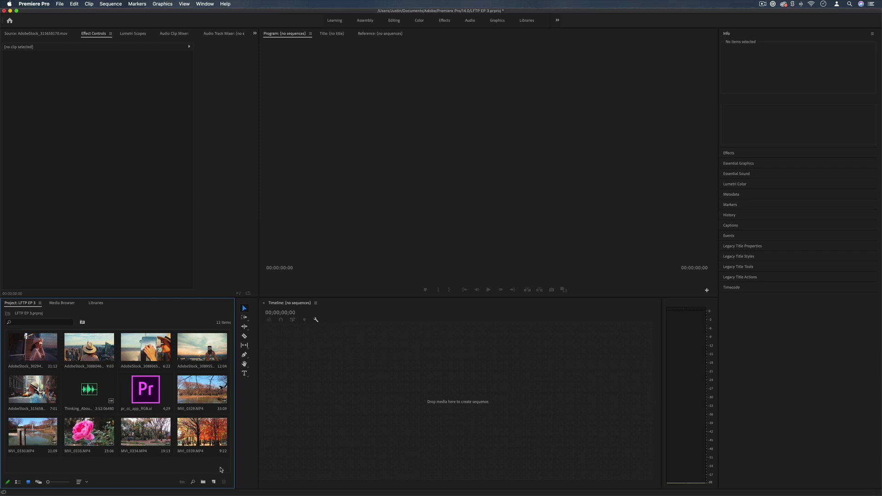
{"action": "left_click_drag", "start_coordinate": [222, 471], "coordinate": [2, 327]}
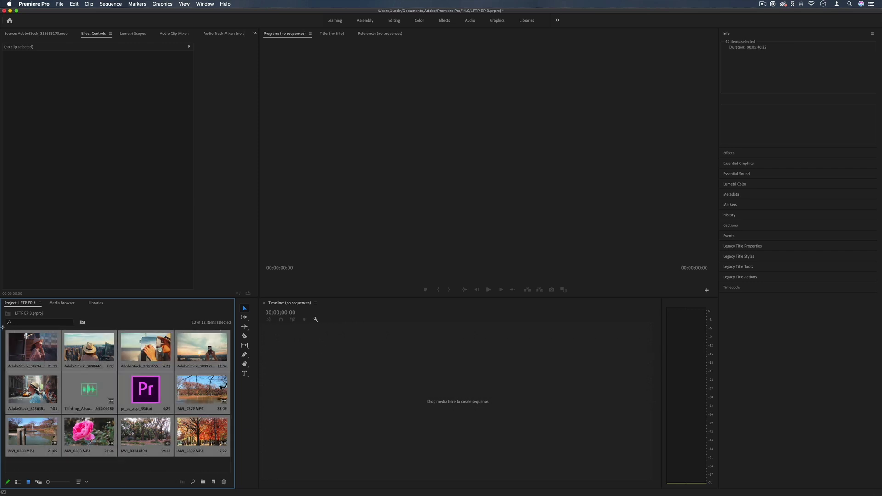
{"action": "left_click", "coordinate": [102, 464]}
{"action": "left_click", "coordinate": [90, 368]}
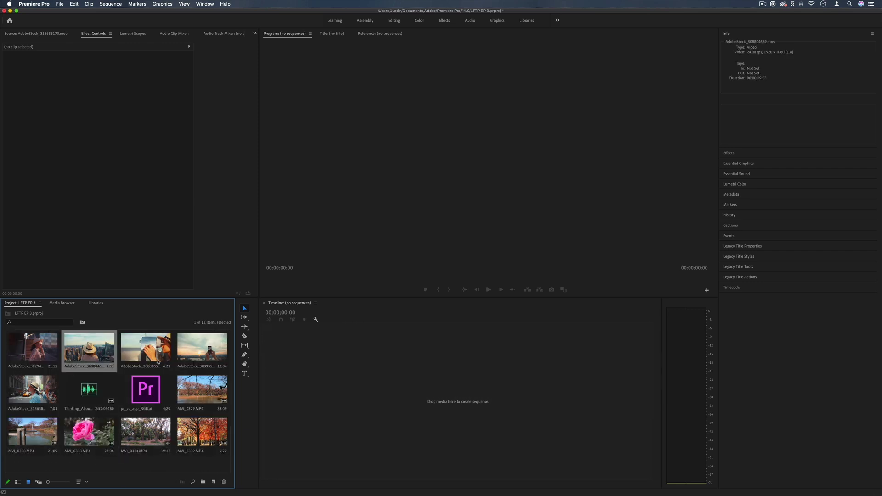
{"action": "left_click", "coordinate": [158, 362]}
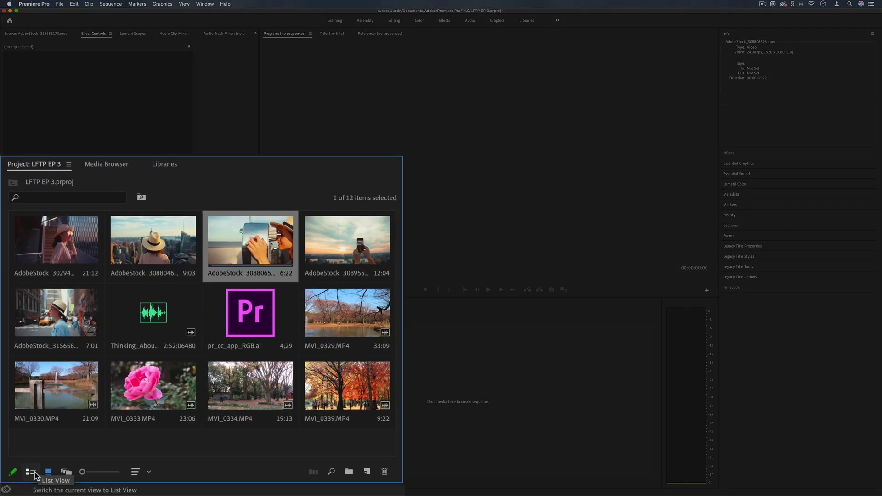
Step: Switch to List View and inspect AdobeStock_302946436, Thinking_About_The_Universe.mp3, MVI_0334 and AdobeStock_315658170
{"action": "left_click", "coordinate": [31, 472]}
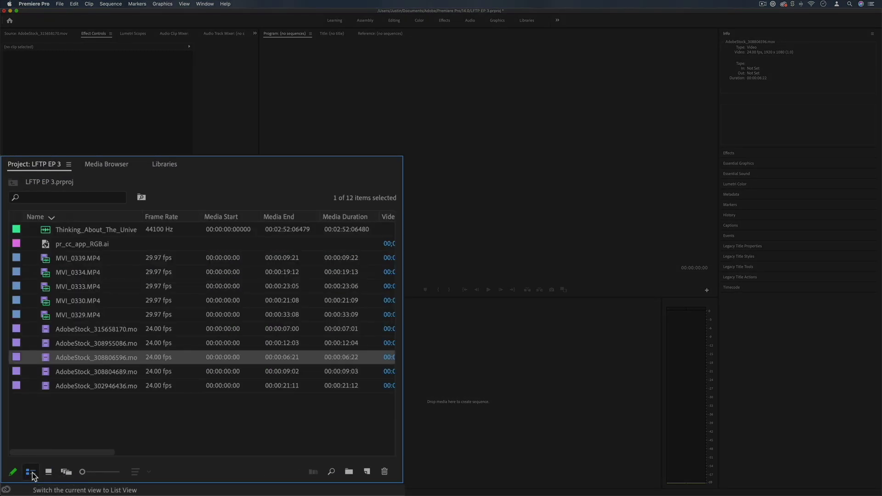
{"action": "left_click", "coordinate": [98, 379]}
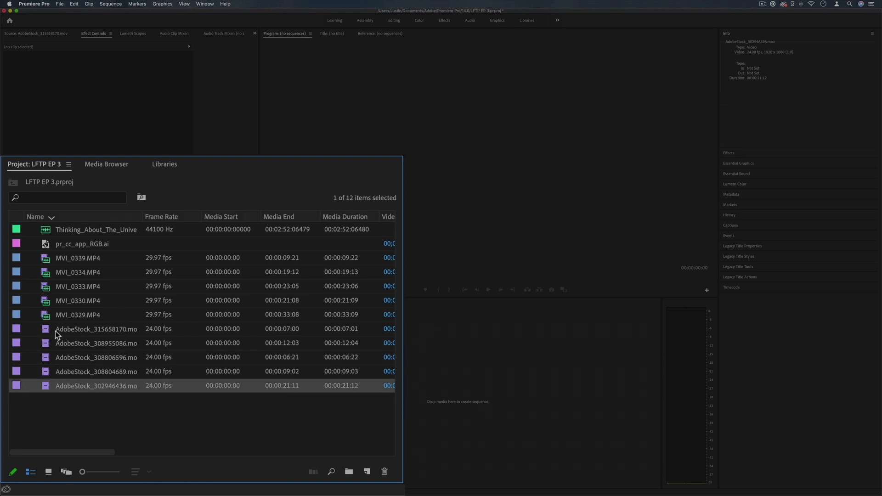
{"action": "left_click", "coordinate": [46, 231]}
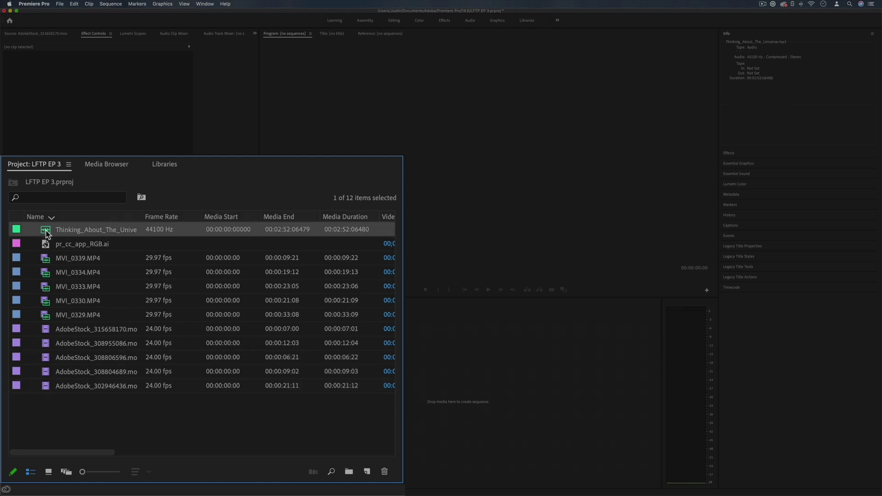
{"action": "left_click", "coordinate": [42, 270]}
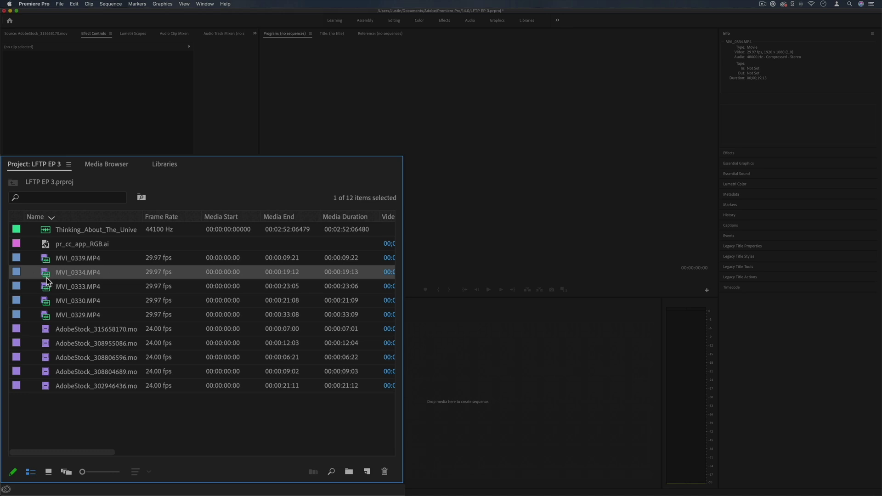
{"action": "left_click", "coordinate": [36, 327]}
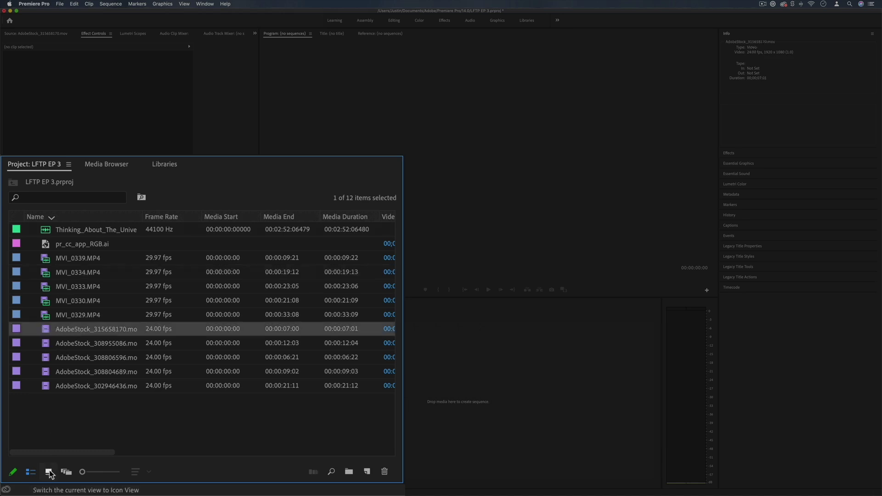
Step: Return the Project panel to Icon View thumbnails
{"action": "left_click", "coordinate": [49, 473]}
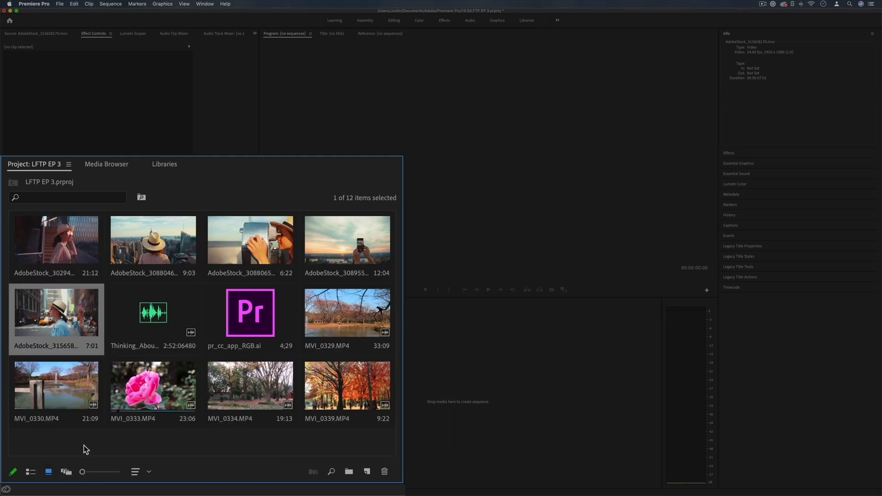
Step: Switch the bin to Freeform View, enlarge the thumbnails and nudge MVI_0346.MP4
{"action": "left_click", "coordinate": [66, 472]}
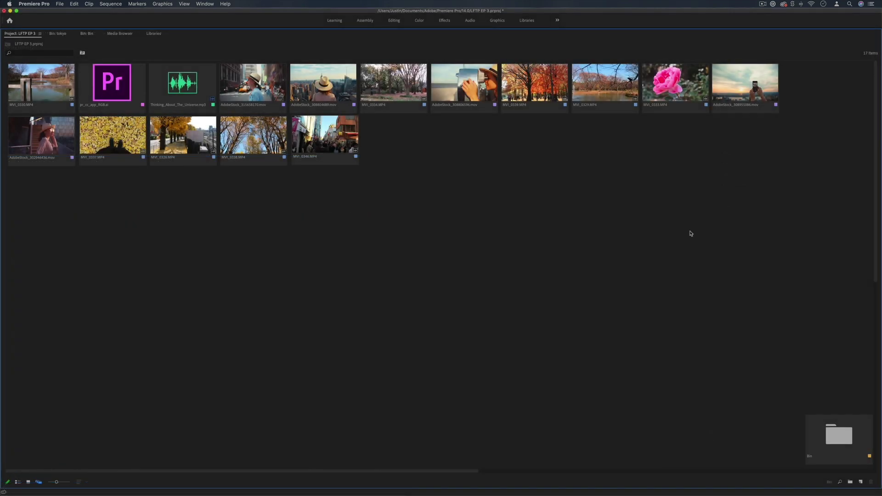
{"action": "left_click_drag", "start_coordinate": [794, 268], "coordinate": [51, 68]}
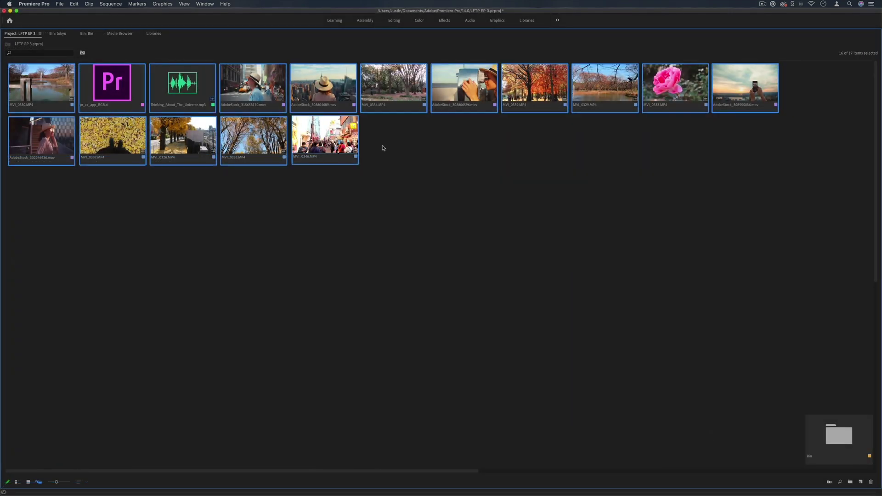
{"action": "left_click", "coordinate": [194, 406]}
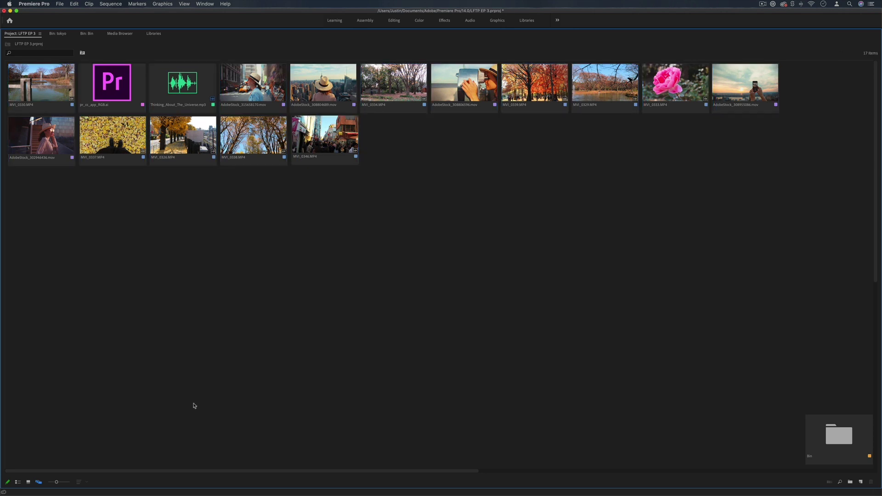
{"action": "mouse_move", "coordinate": [56, 484]}
{"action": "left_mouse_down"}
{"action": "mouse_move", "coordinate": [81, 484]}
{"action": "mouse_move", "coordinate": [59, 483]}
{"action": "left_mouse_up"}
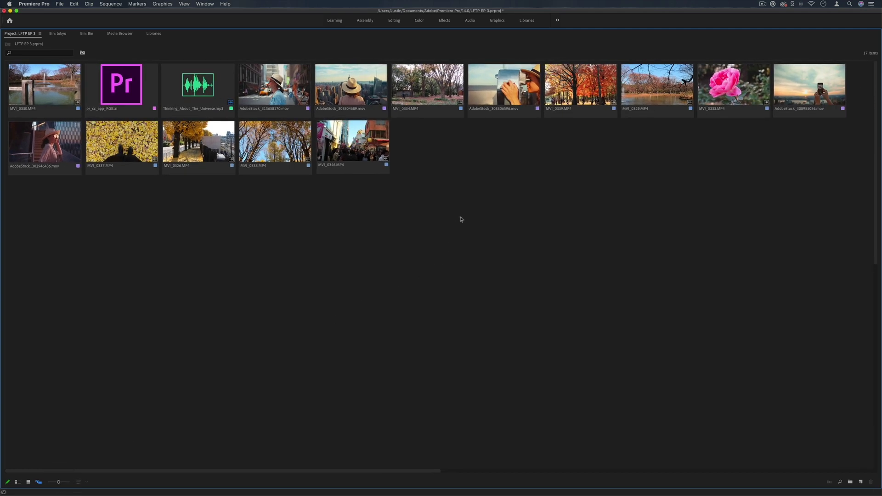
{"action": "left_click_drag", "start_coordinate": [377, 142], "coordinate": [356, 158]}
{"action": "left_click", "coordinate": [347, 246]}
Step: Group the five AdobeStock clips together in the lower-left of the bin
{"action": "left_click_drag", "start_coordinate": [45, 141], "coordinate": [44, 240]}
{"action": "left_click", "coordinate": [377, 81]}
{"action": "left_click", "coordinate": [294, 72], "text": "shift"}
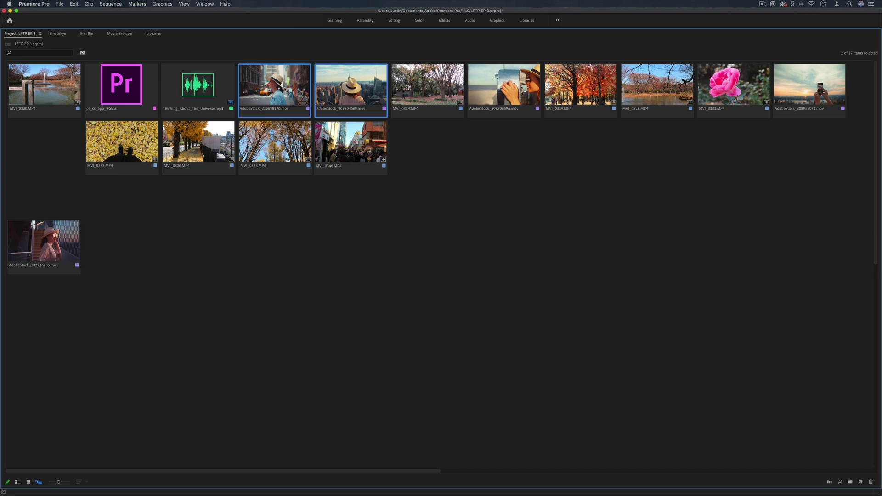
{"action": "left_click_drag", "start_coordinate": [293, 73], "coordinate": [141, 232]}
{"action": "left_click_drag", "start_coordinate": [504, 84], "coordinate": [265, 236]}
{"action": "left_click_drag", "start_coordinate": [810, 84], "coordinate": [126, 298]}
Step: Gather all the MVI clips together on the right side of the bin
{"action": "left_click_drag", "start_coordinate": [44, 84], "coordinate": [43, 131]}
{"action": "left_click_drag", "start_coordinate": [400, 179], "coordinate": [510, 205]}
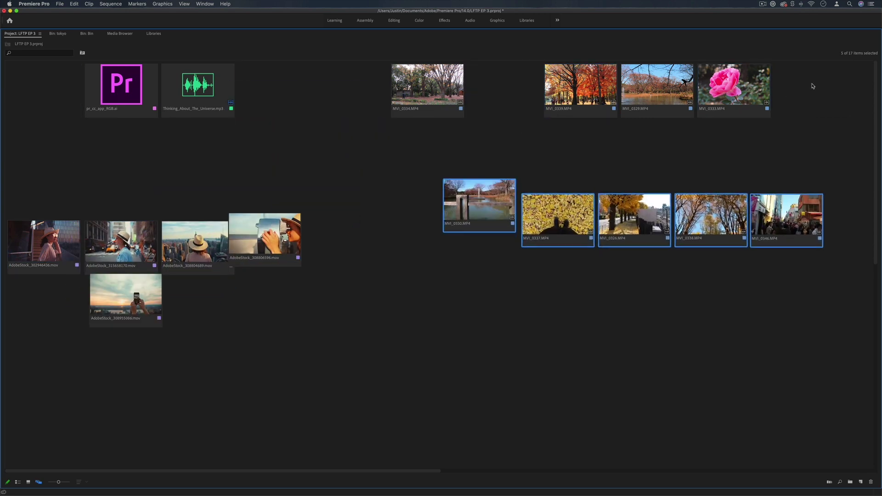
{"action": "left_click_drag", "start_coordinate": [821, 80], "coordinate": [461, 96]}
{"action": "left_click_drag", "start_coordinate": [486, 129], "coordinate": [515, 149]}
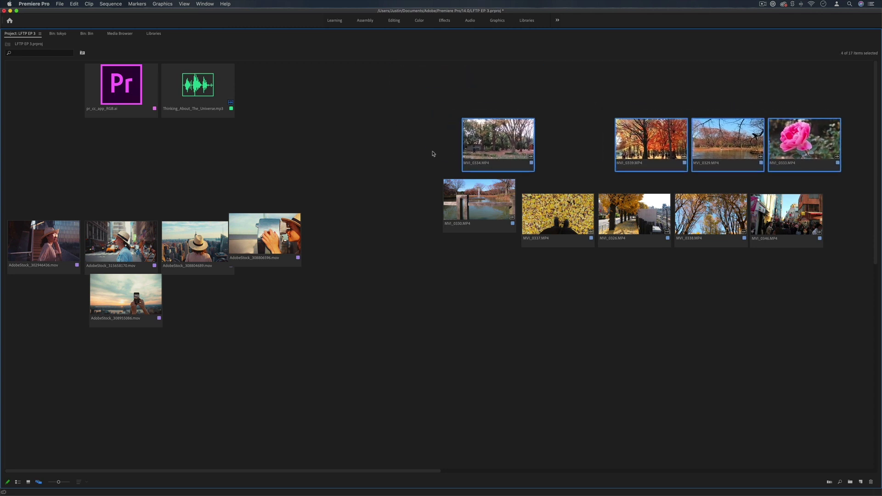
Step: Move the logo and music file to the top-left, then select the five AdobeStock clips
{"action": "left_click_drag", "start_coordinate": [283, 138], "coordinate": [56, 89]}
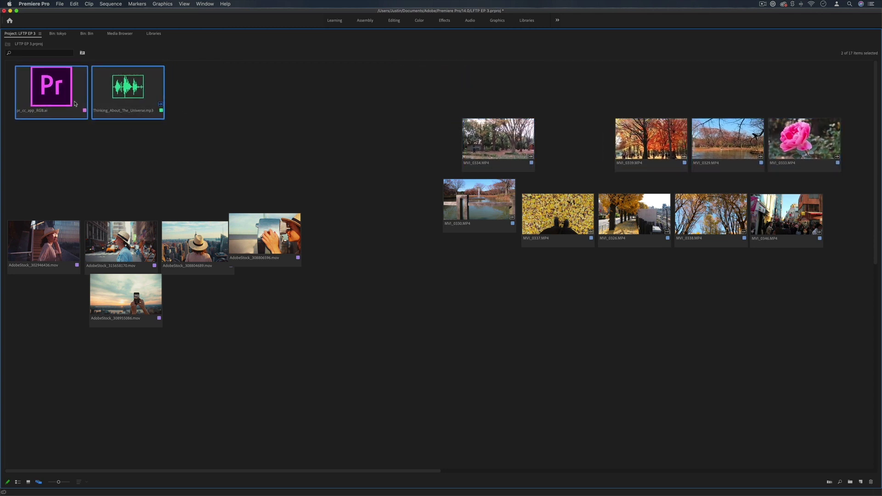
{"action": "left_click_drag", "start_coordinate": [280, 247], "coordinate": [209, 310]}
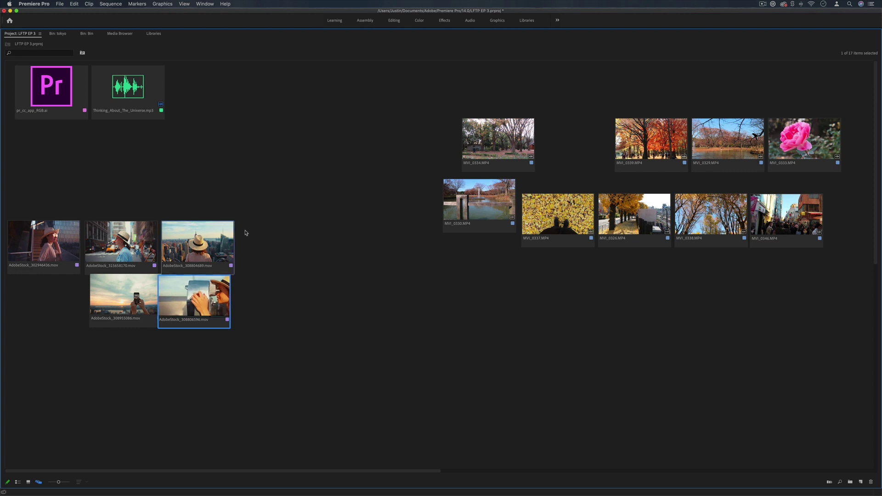
{"action": "left_click", "coordinate": [254, 220]}
{"action": "left_click_drag", "start_coordinate": [274, 183], "coordinate": [4, 354]}
{"action": "left_click_drag", "start_coordinate": [4, 354], "coordinate": [5, 354]}
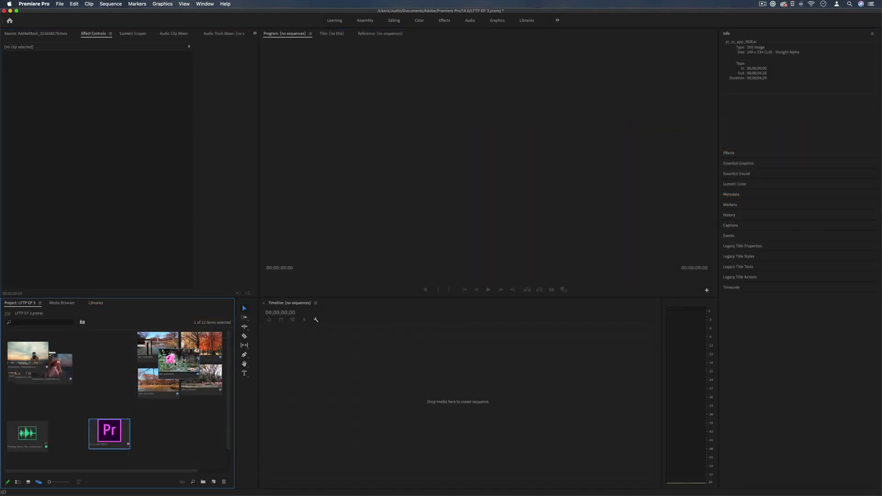
Step: Create the MVI_0333 sequence from the rose clip and reposition it in the bin
{"action": "left_click_drag", "start_coordinate": [179, 361], "coordinate": [381, 384]}
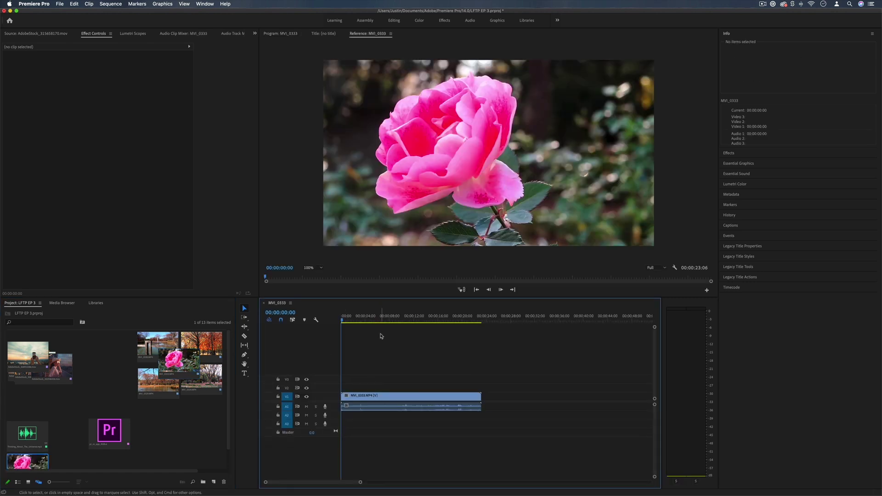
{"action": "scroll", "coordinate": [184, 388], "scroll_direction": "down", "scroll_amount": 1}
{"action": "left_click_drag", "start_coordinate": [97, 459], "coordinate": [5, 436]}
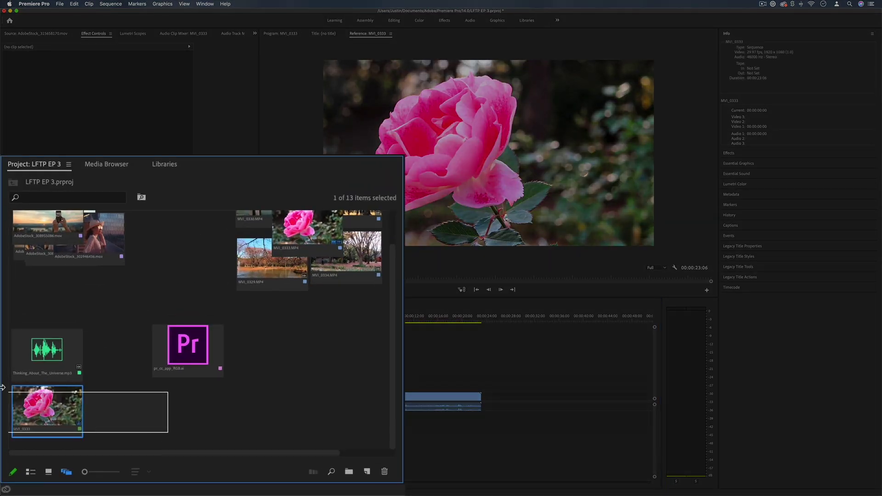
{"action": "left_click_drag", "start_coordinate": [2, 387], "coordinate": [4, 391]}
{"action": "left_click_drag", "start_coordinate": [56, 412], "coordinate": [317, 382]}
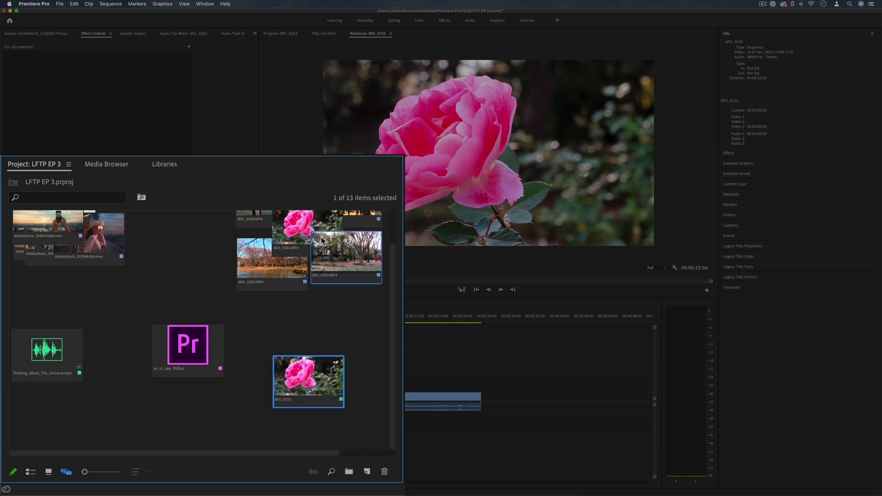
Step: Open the MVI_0333 sequence and append MVI_0339.MP4 and MVI_0334.MP4 after the rose clip
{"action": "left_click", "coordinate": [294, 250]}
{"action": "double_click", "coordinate": [305, 376]}
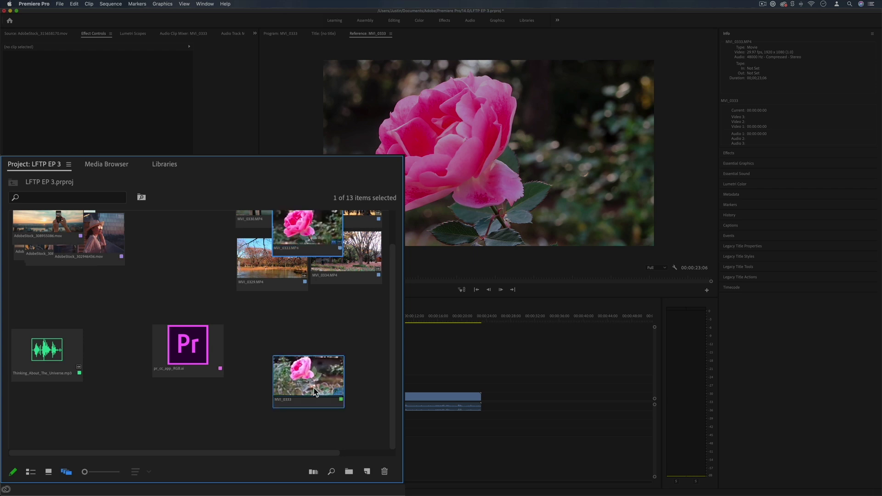
{"action": "left_click_drag", "start_coordinate": [202, 345], "coordinate": [489, 404]}
{"action": "left_click_drag", "start_coordinate": [405, 397], "coordinate": [404, 397]}
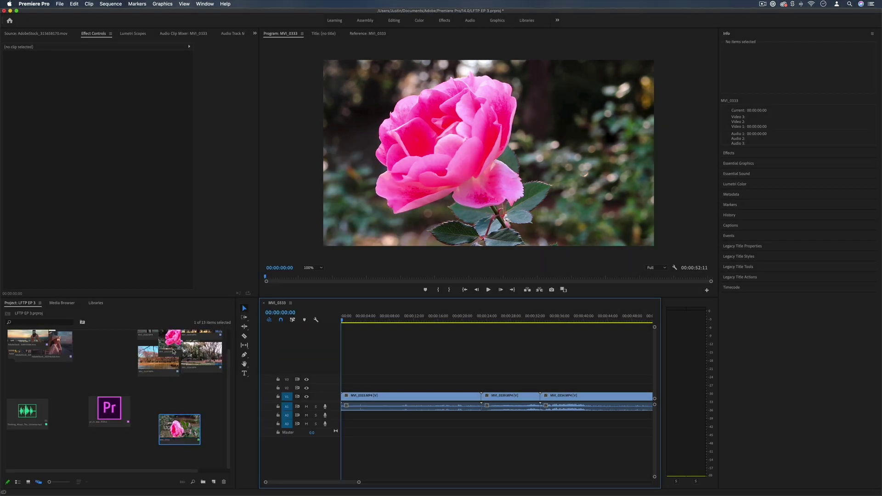
{"action": "left_click", "coordinate": [188, 343]}
Step: Preview the MVI_0333 rose clip and the MVI_0334 clip in the Source Monitor
{"action": "double_click", "coordinate": [188, 343]}
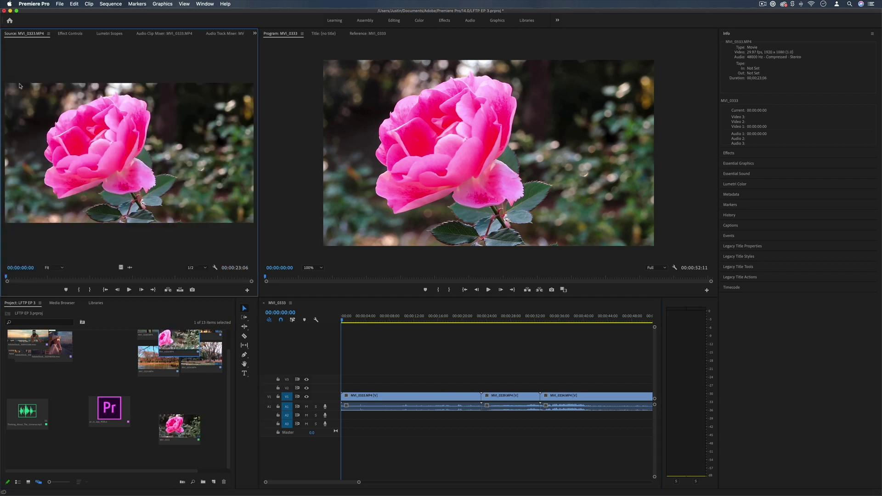
{"action": "left_click_drag", "start_coordinate": [8, 279], "coordinate": [28, 279]}
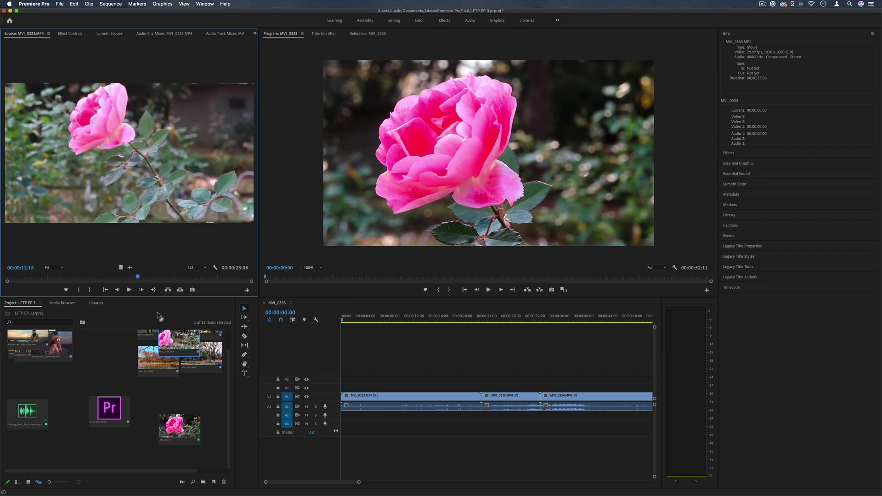
{"action": "double_click", "coordinate": [201, 357]}
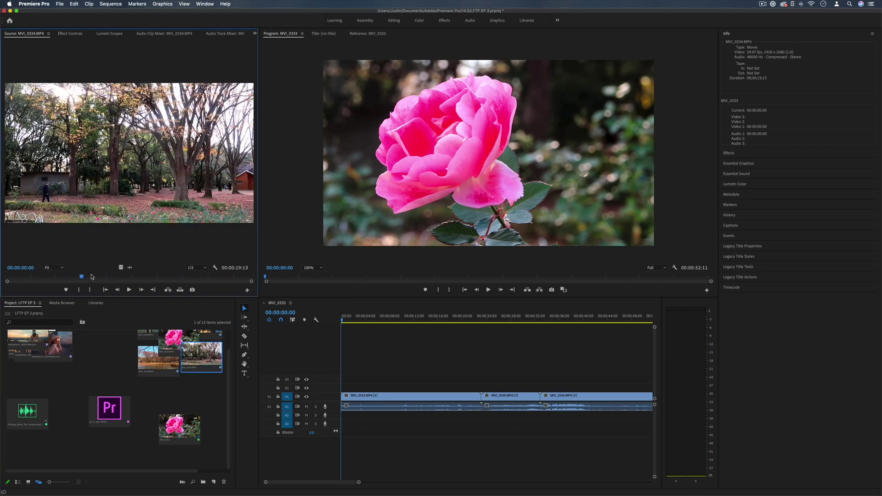
{"action": "left_click_drag", "start_coordinate": [92, 277], "coordinate": [130, 277]}
Step: Rename the MVI_0333 sequence to 'Day 1'
{"action": "right_click", "coordinate": [182, 425]}
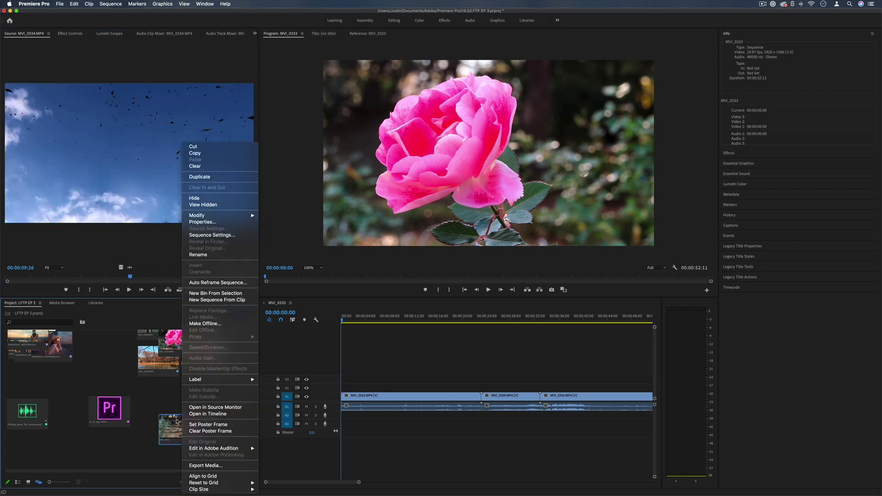
{"action": "left_click", "coordinate": [238, 254]}
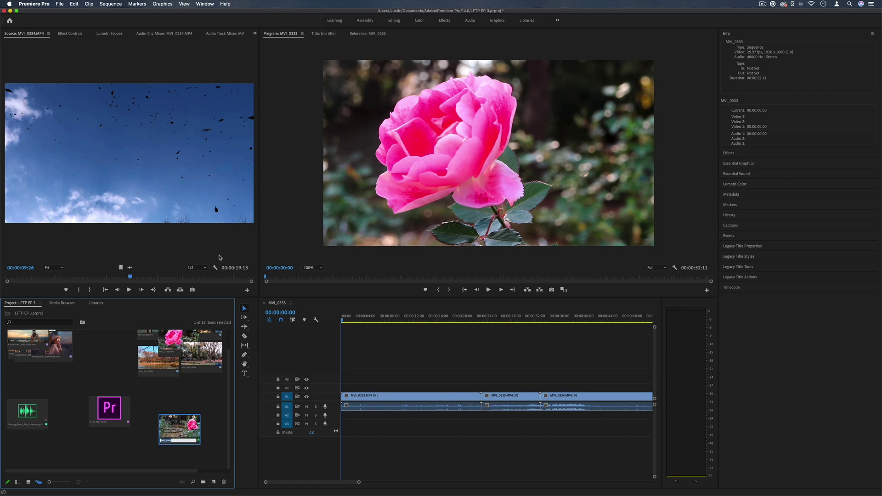
{"action": "type", "text": "Day 1"}
{"action": "key", "text": "Return"}
Step: Put Thinking_About_The_Universe.mp3 on A3 and the Pr logo on V3 at the start, then preview
{"action": "left_click_drag", "start_coordinate": [130, 411], "coordinate": [116, 399]}
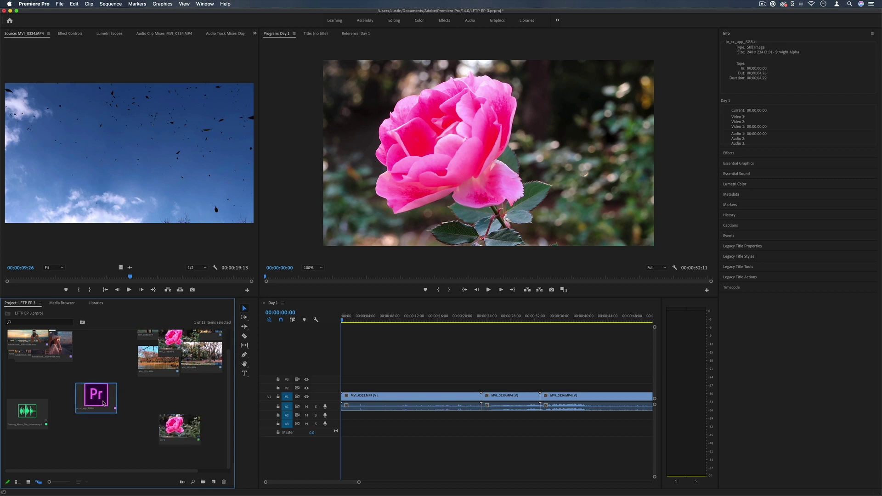
{"action": "left_click", "coordinate": [33, 418]}
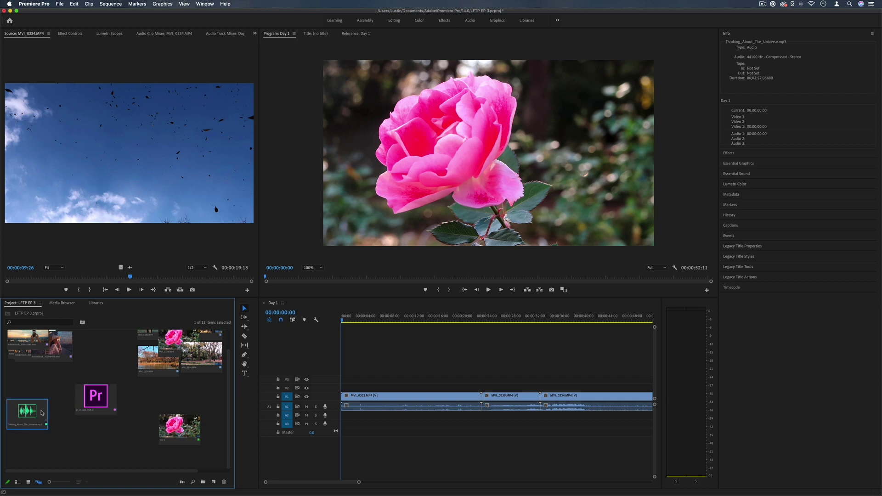
{"action": "left_click_drag", "start_coordinate": [26, 412], "coordinate": [344, 428]}
{"action": "left_click_drag", "start_coordinate": [94, 398], "coordinate": [354, 379]}
{"action": "key", "text": "space"}
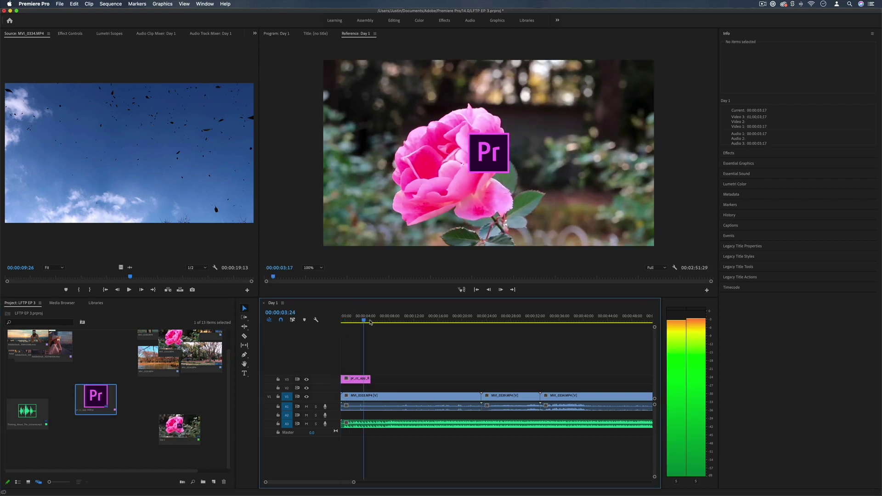
{"action": "key", "text": "space"}
Step: In freeform view, move the stack of five AdobeStock clips higher up
{"action": "left_click", "coordinate": [38, 482]}
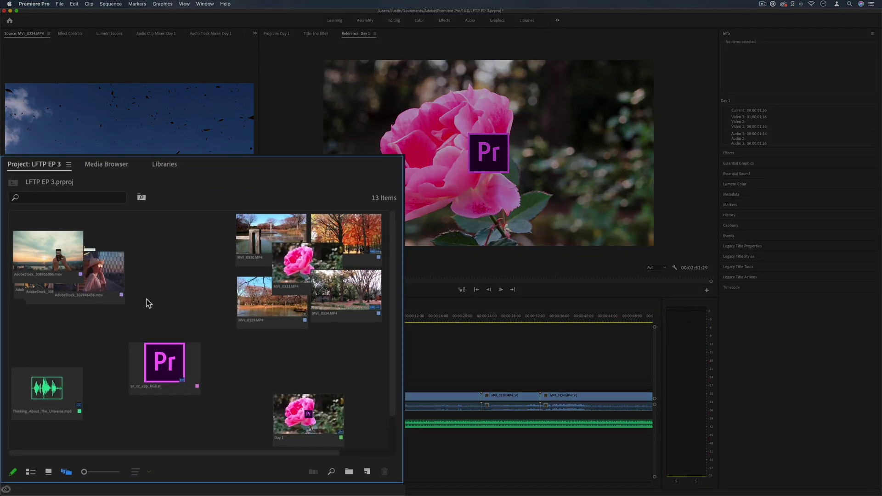
{"action": "left_click_drag", "start_coordinate": [86, 384], "coordinate": [25, 360]}
{"action": "left_click_drag", "start_coordinate": [42, 262], "coordinate": [45, 246]}
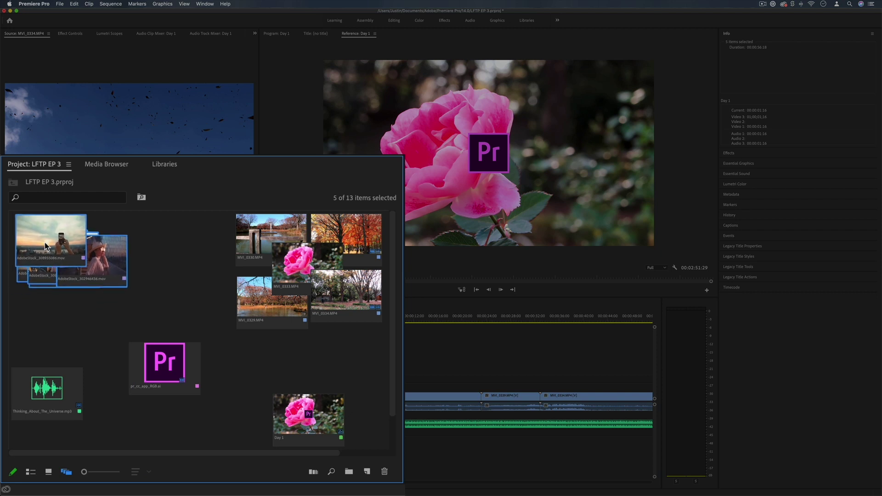
{"action": "left_click", "coordinate": [30, 472]}
{"action": "left_click", "coordinate": [48, 472]}
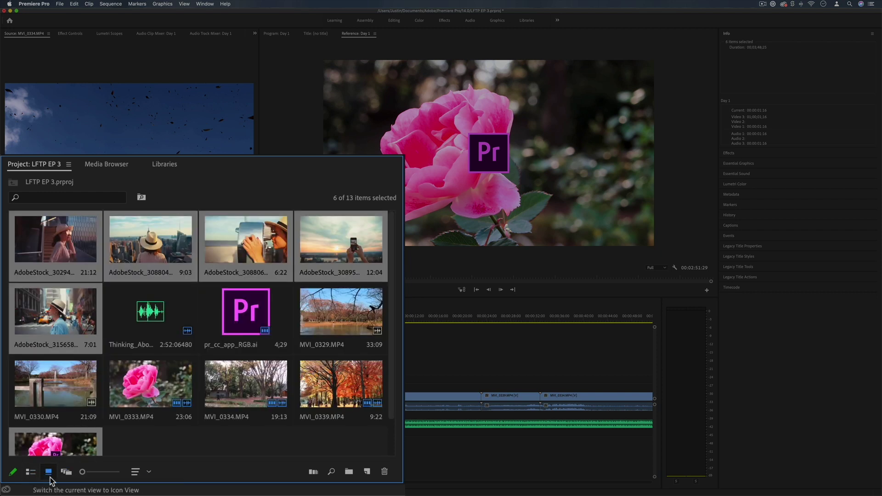
{"action": "left_click", "coordinate": [30, 472]}
{"action": "left_click", "coordinate": [67, 218]}
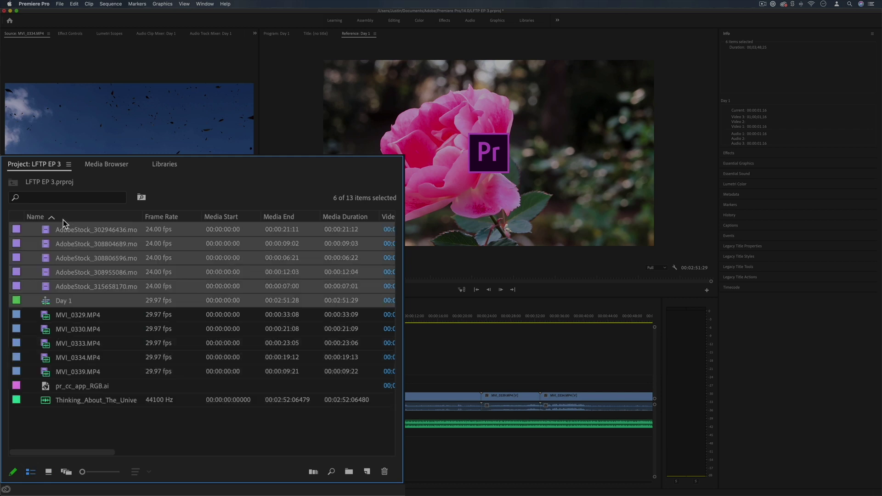
{"action": "left_click", "coordinate": [63, 219]}
{"action": "left_click", "coordinate": [168, 217]}
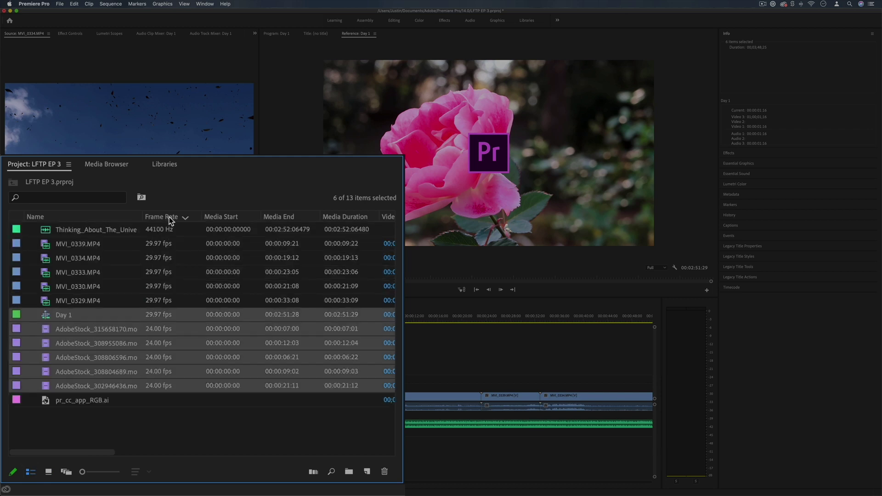
{"action": "left_click", "coordinate": [173, 217]}
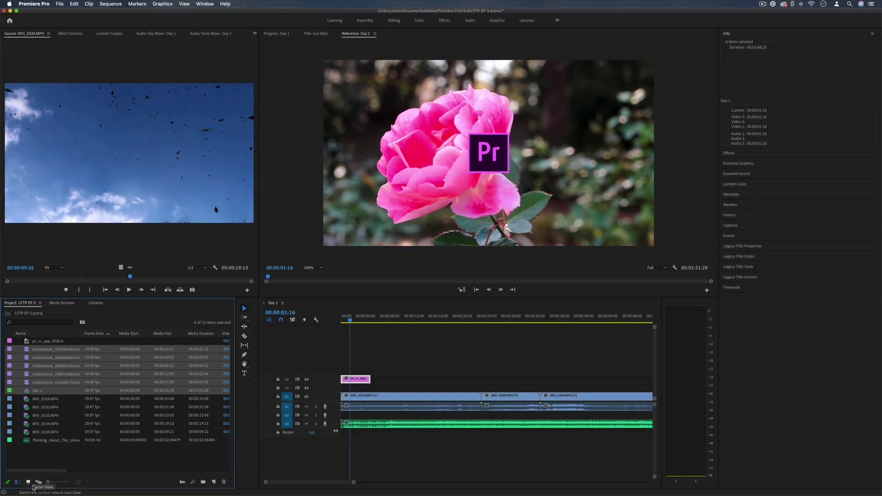
{"action": "left_click", "coordinate": [39, 482]}
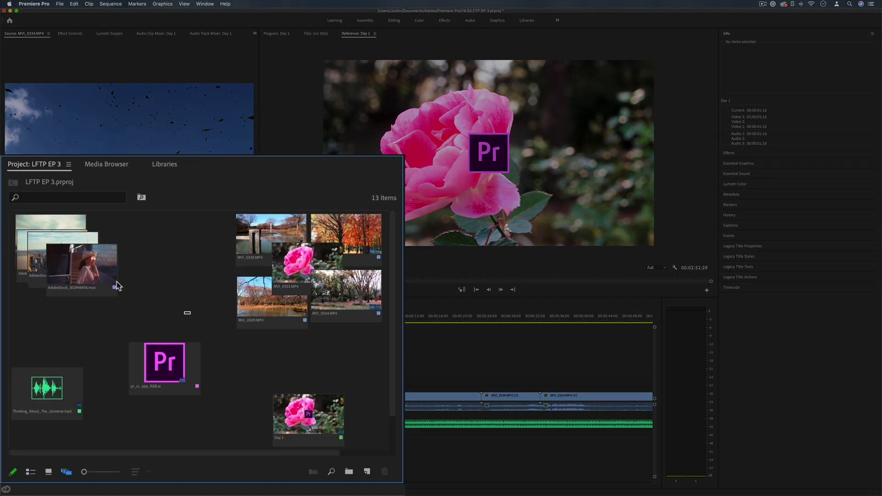
Step: Put the five AdobeStock clips into a new bin named NYC at the top-left
{"action": "left_click_drag", "start_coordinate": [108, 389], "coordinate": [33, 346]}
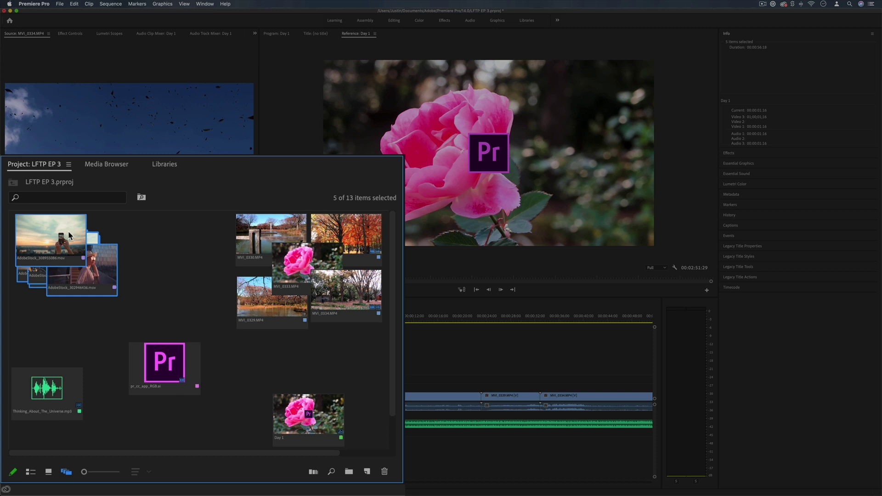
{"action": "right_click", "coordinate": [68, 231]}
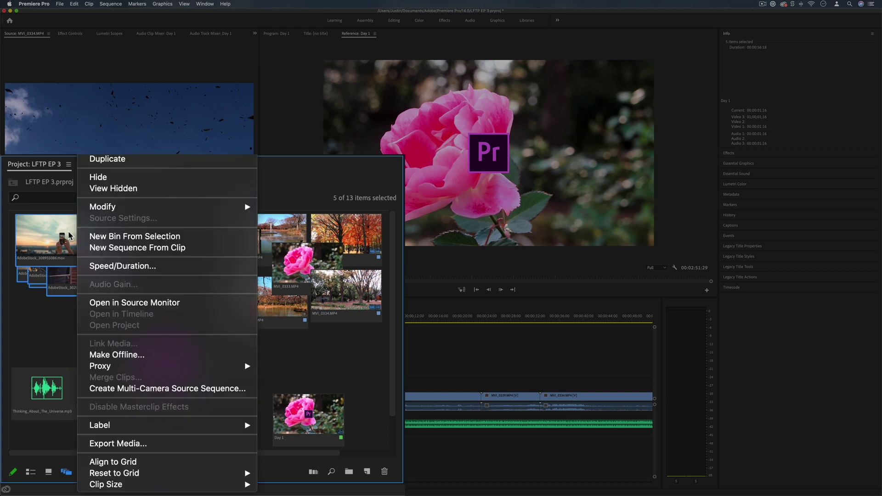
{"action": "left_click", "coordinate": [126, 236]}
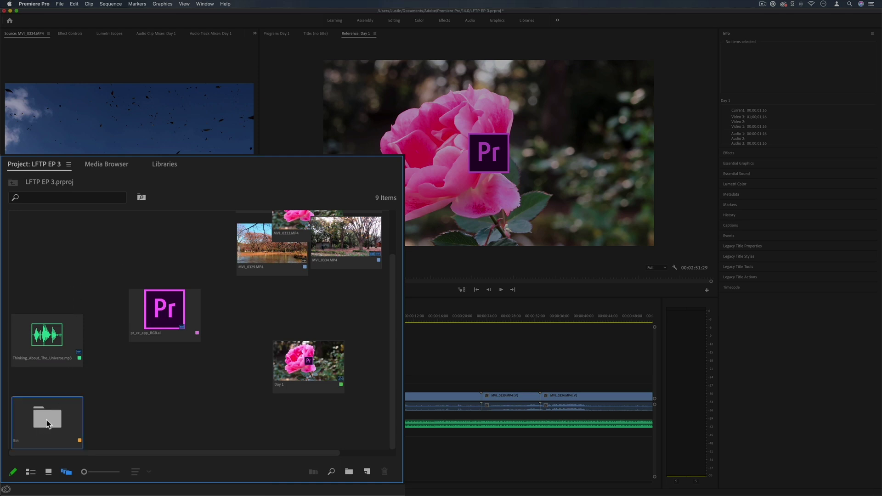
{"action": "left_click_drag", "start_coordinate": [49, 415], "coordinate": [65, 243]}
{"action": "left_click_drag", "start_coordinate": [63, 285], "coordinate": [65, 244]}
{"action": "right_click", "coordinate": [54, 258]}
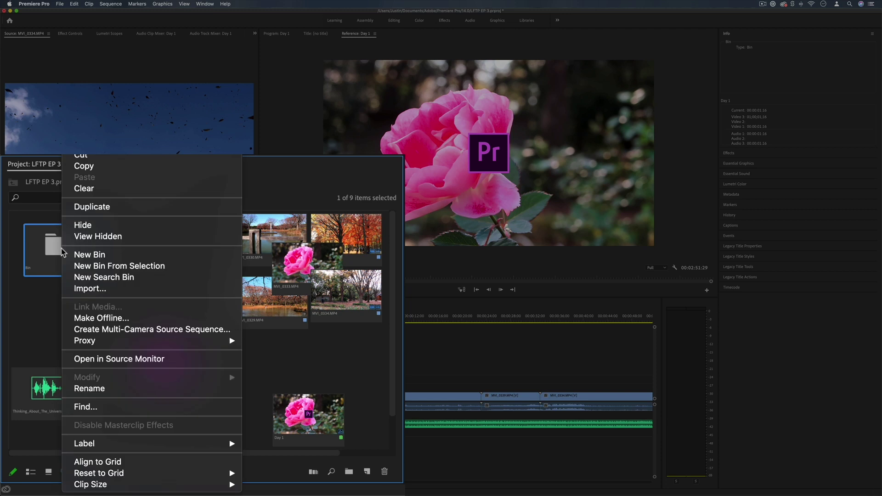
{"action": "left_click", "coordinate": [97, 390]}
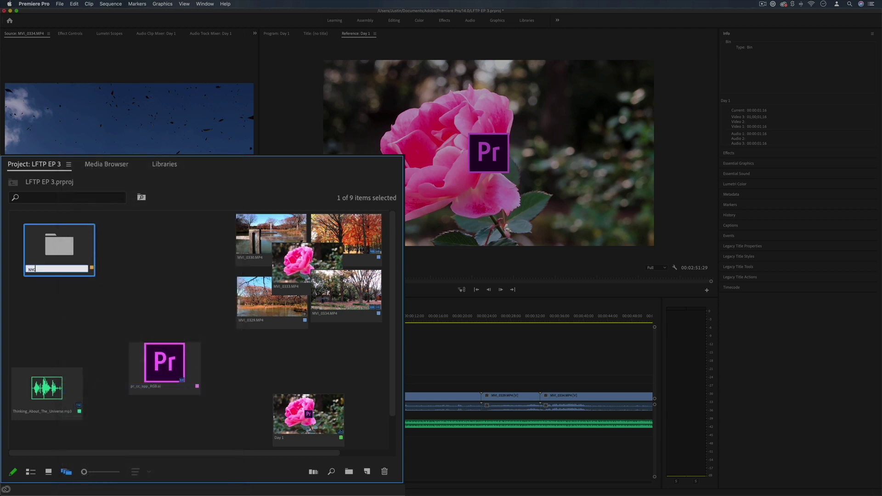
{"action": "key", "text": "Return"}
Step: Put the five MVI clips into a second bin below NYC and move the music file into the empty slot
{"action": "left_click_drag", "start_coordinate": [184, 303], "coordinate": [351, 228]}
{"action": "right_click", "coordinate": [351, 228]}
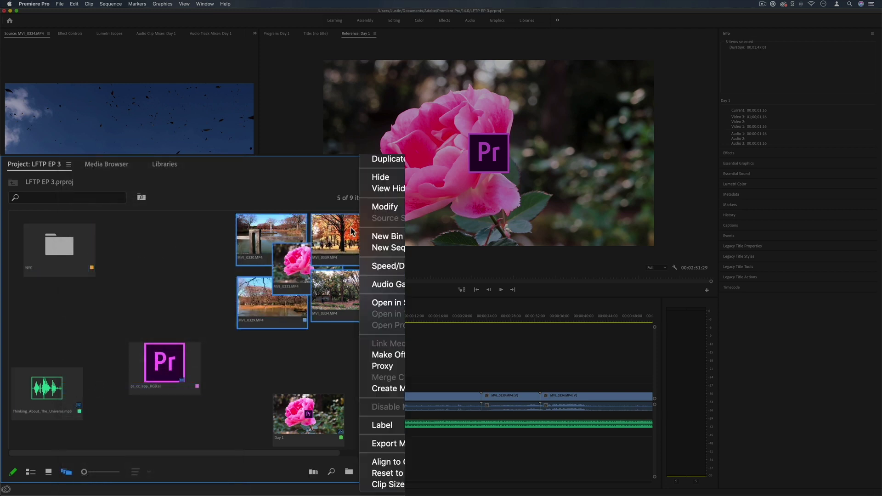
{"action": "left_click", "coordinate": [387, 236]}
{"action": "scroll", "coordinate": [313, 283], "scroll_direction": "down", "scroll_amount": 3}
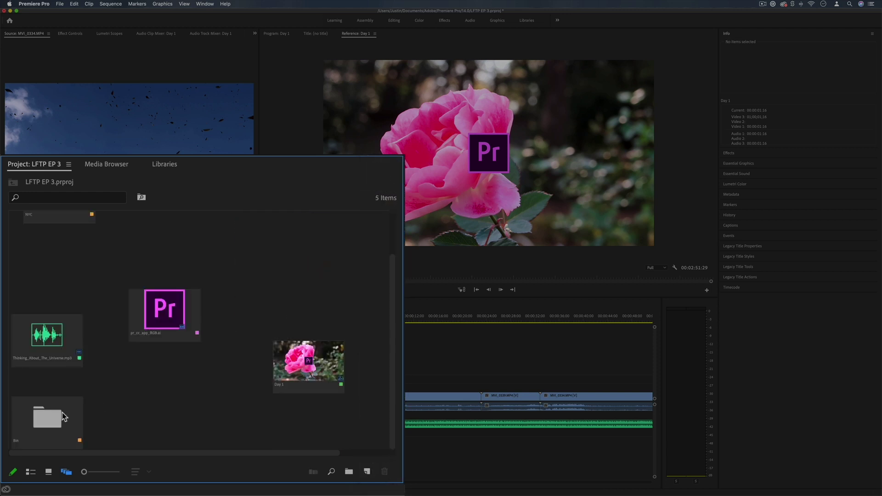
{"action": "left_click_drag", "start_coordinate": [37, 420], "coordinate": [46, 260]}
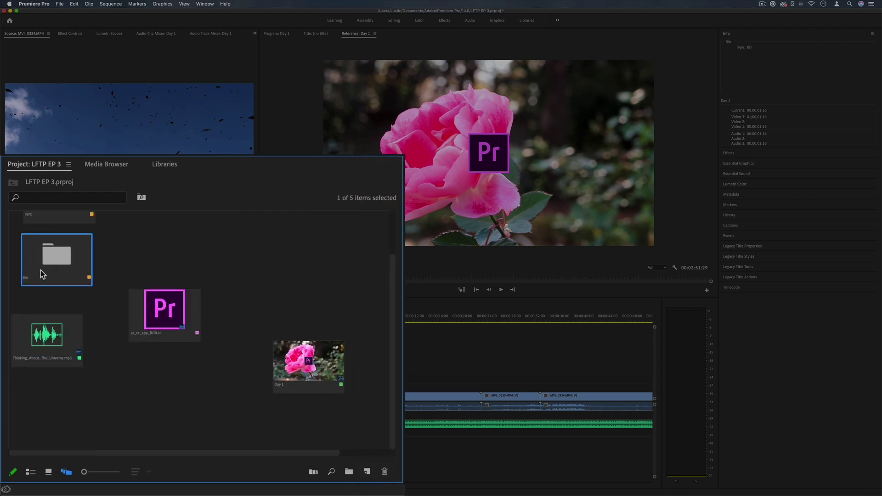
{"action": "right_click", "coordinate": [41, 270]}
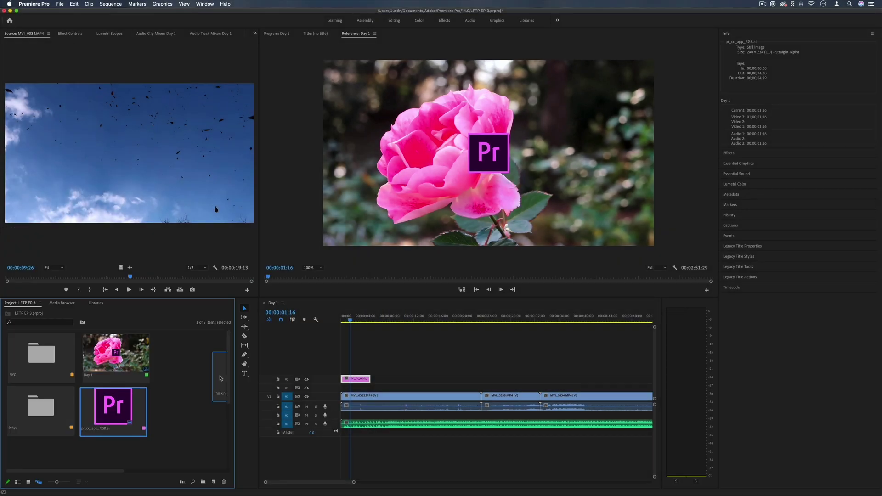
{"action": "left_click_drag", "start_coordinate": [221, 378], "coordinate": [160, 359]}
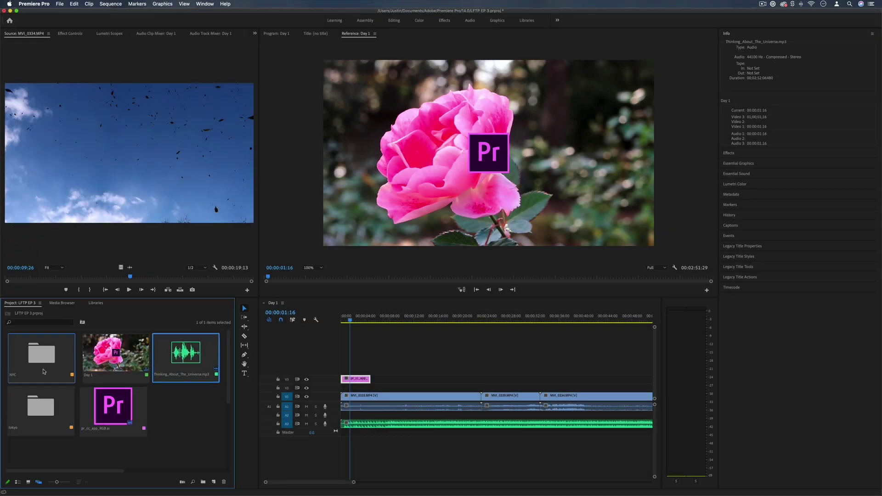
Step: Check the NYC bin, then append MVI_0330 after Day 1's clips and skim to 00:00:41:20
{"action": "double_click", "coordinate": [41, 355]}
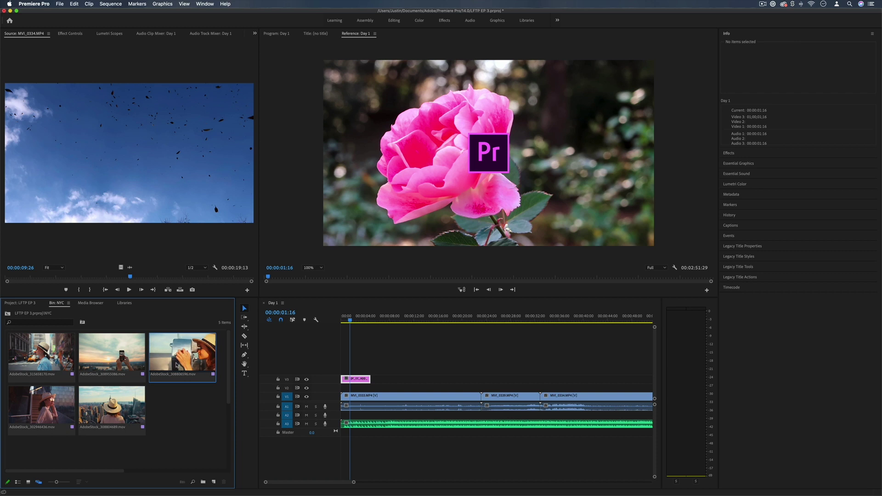
{"action": "left_click", "coordinate": [7, 313]}
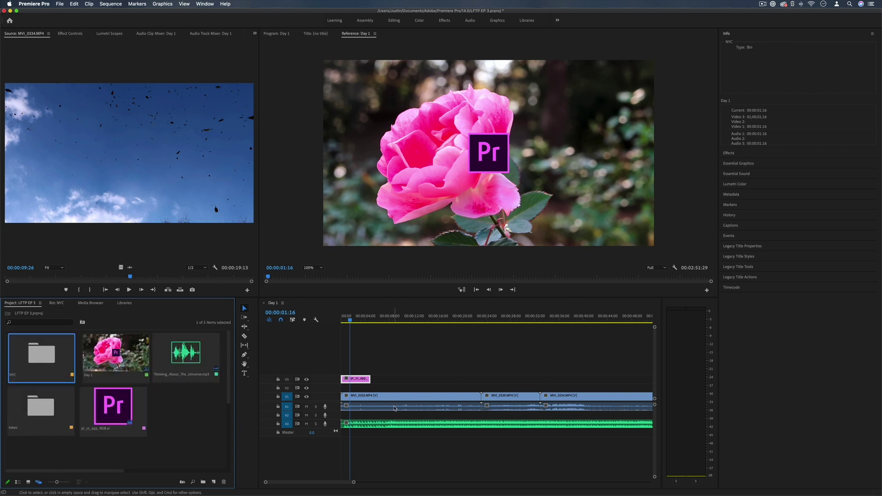
{"action": "left_click", "coordinate": [371, 482]}
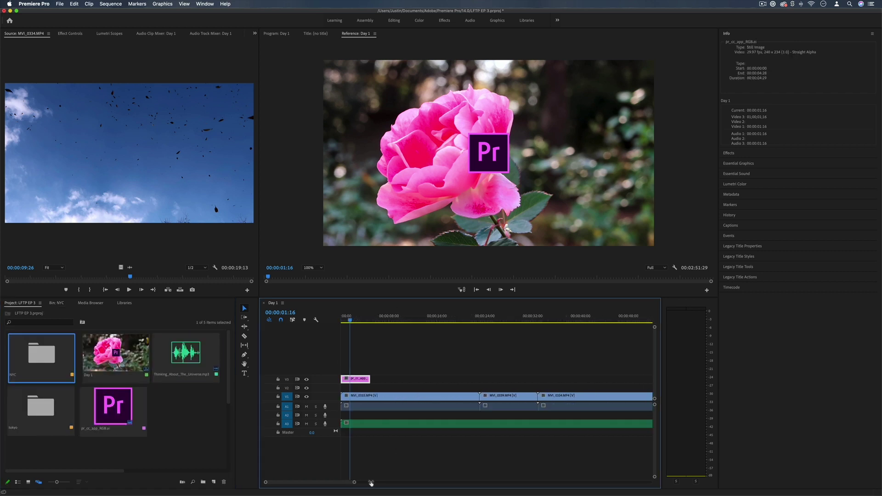
{"action": "left_click_drag", "start_coordinate": [371, 482], "coordinate": [479, 483]}
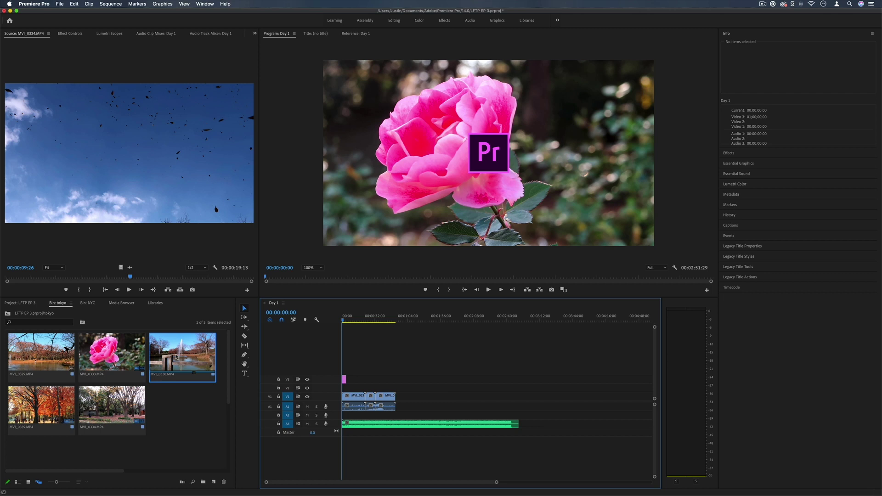
{"action": "left_click_drag", "start_coordinate": [176, 356], "coordinate": [402, 396]}
{"action": "left_click_drag", "start_coordinate": [354, 320], "coordinate": [384, 320]}
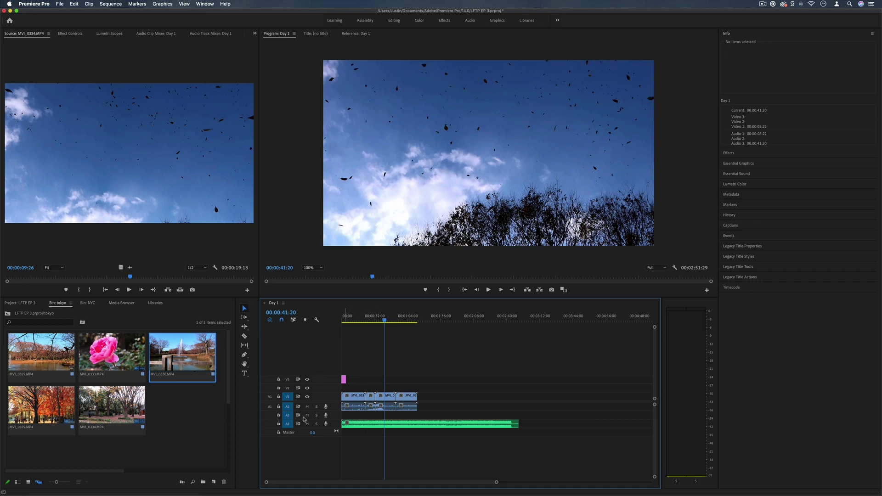